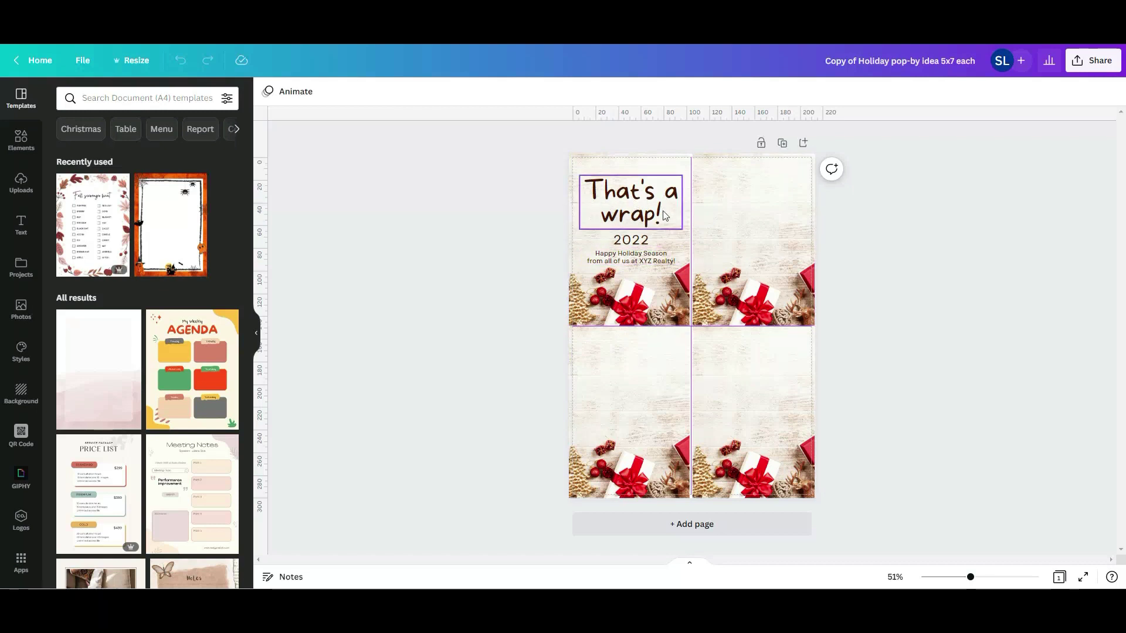
left_click(644, 220)
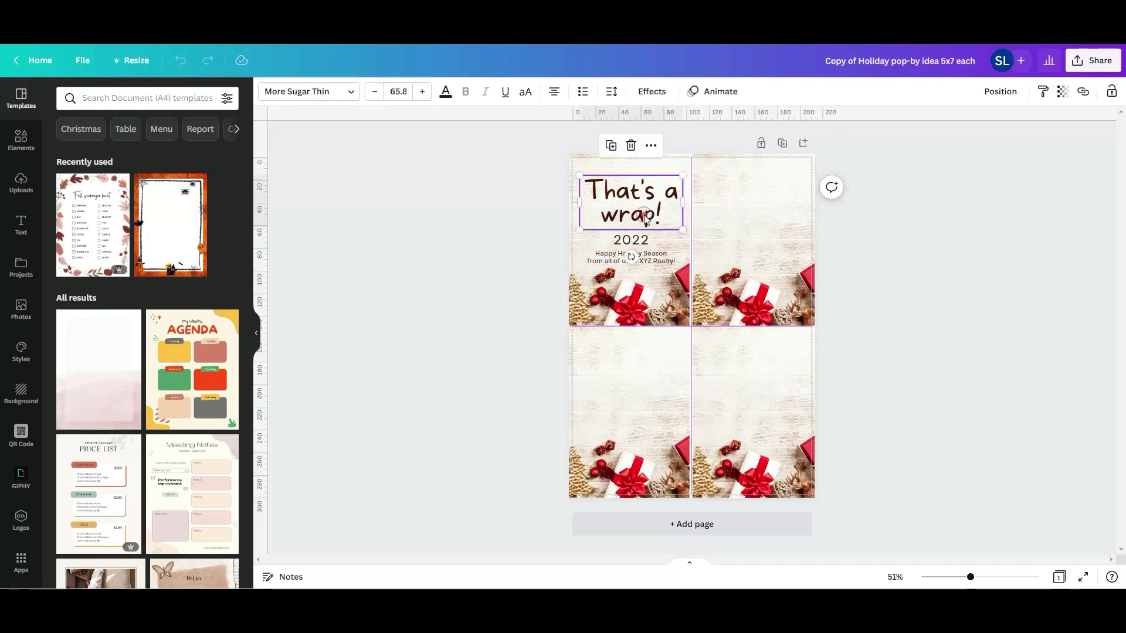
double_click(653, 214)
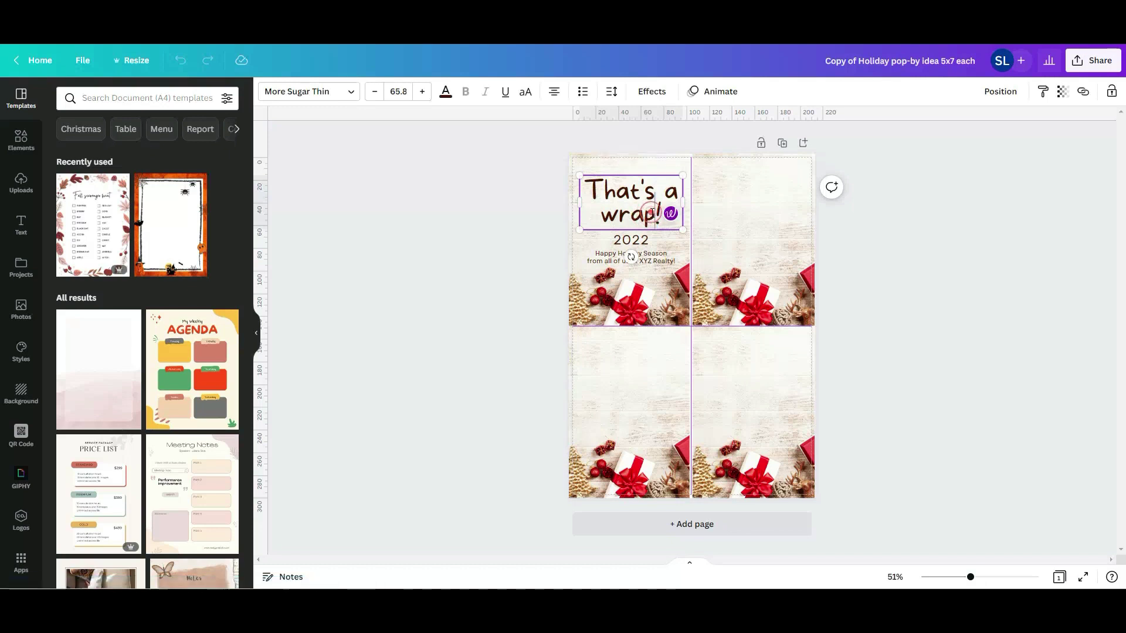
left_click(653, 214)
key("BackSpace")
key("BackSpace")
key("BackSpace")
key("BackSpace")
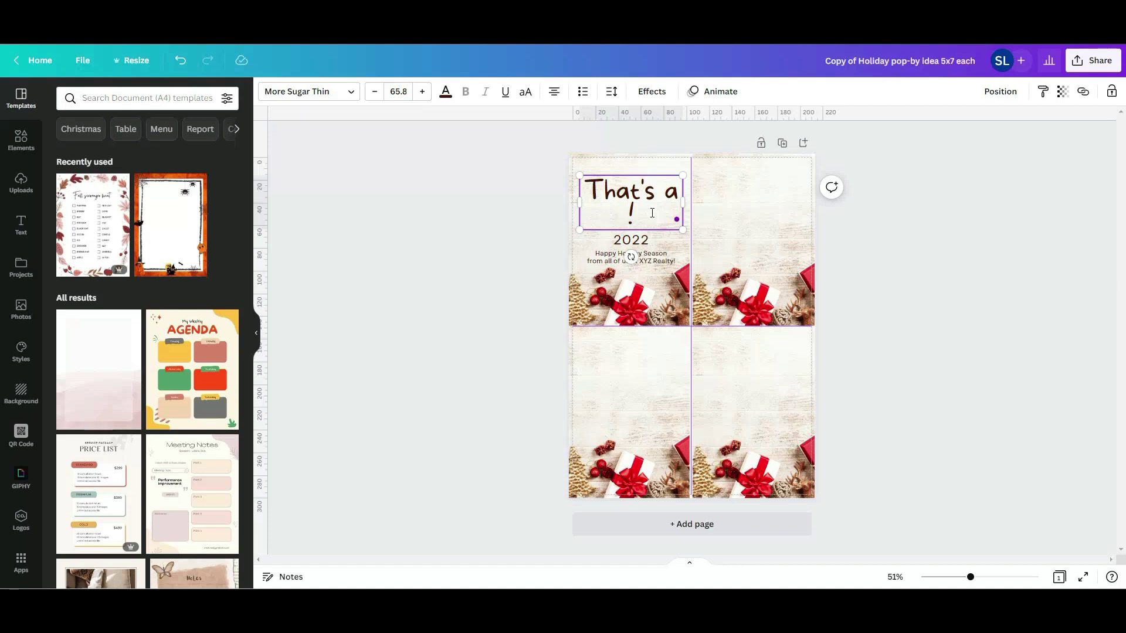
type("wrap")
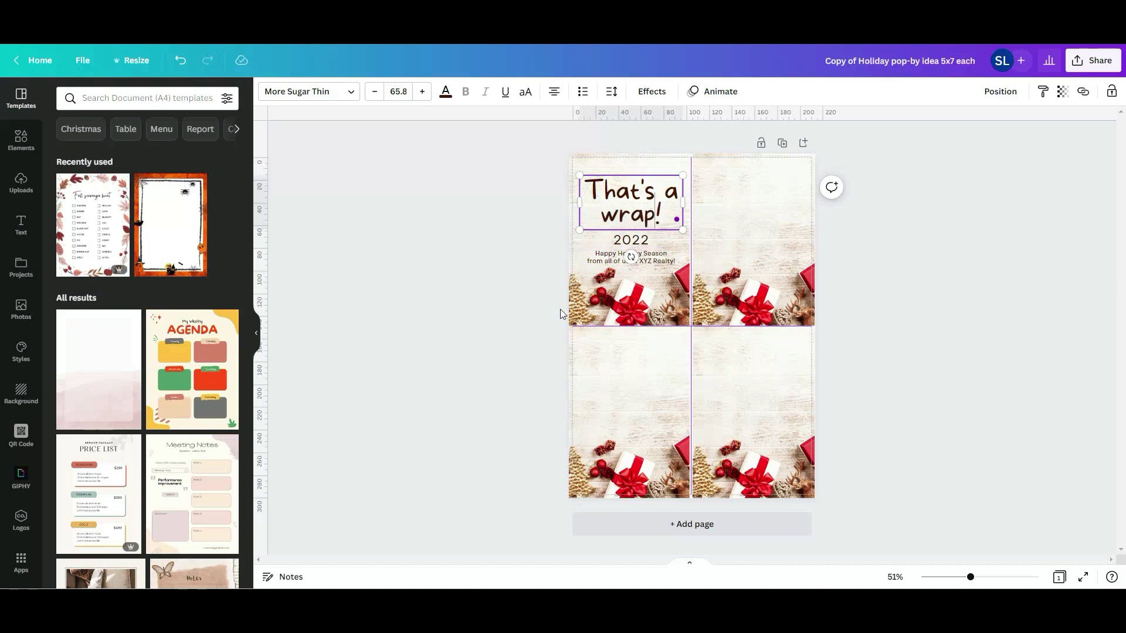
left_click(560, 309)
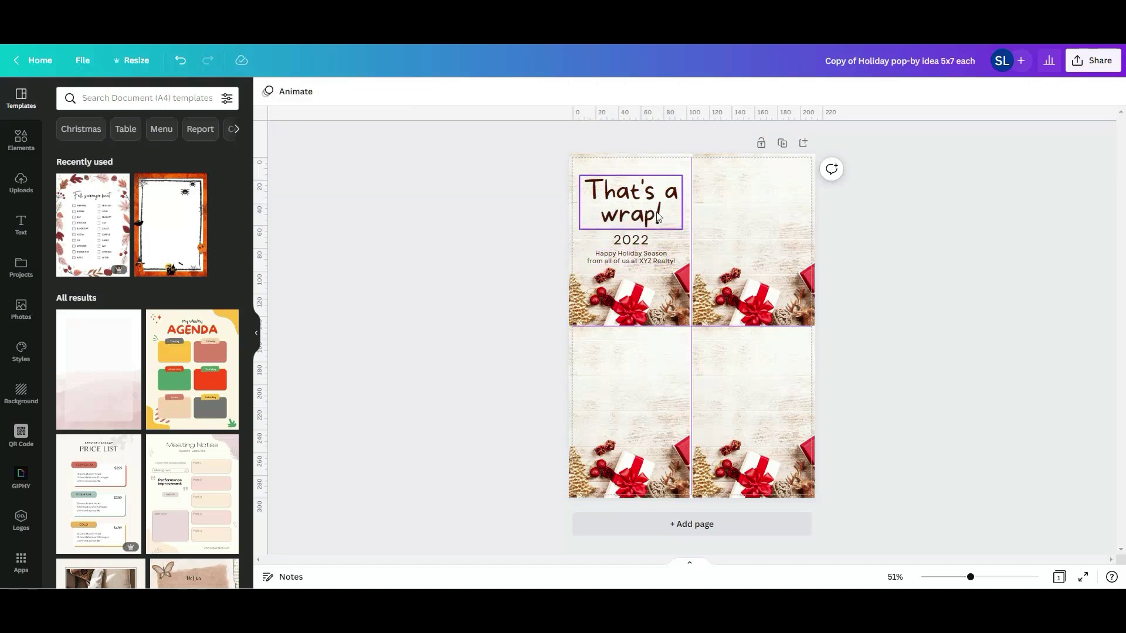
left_click(642, 243)
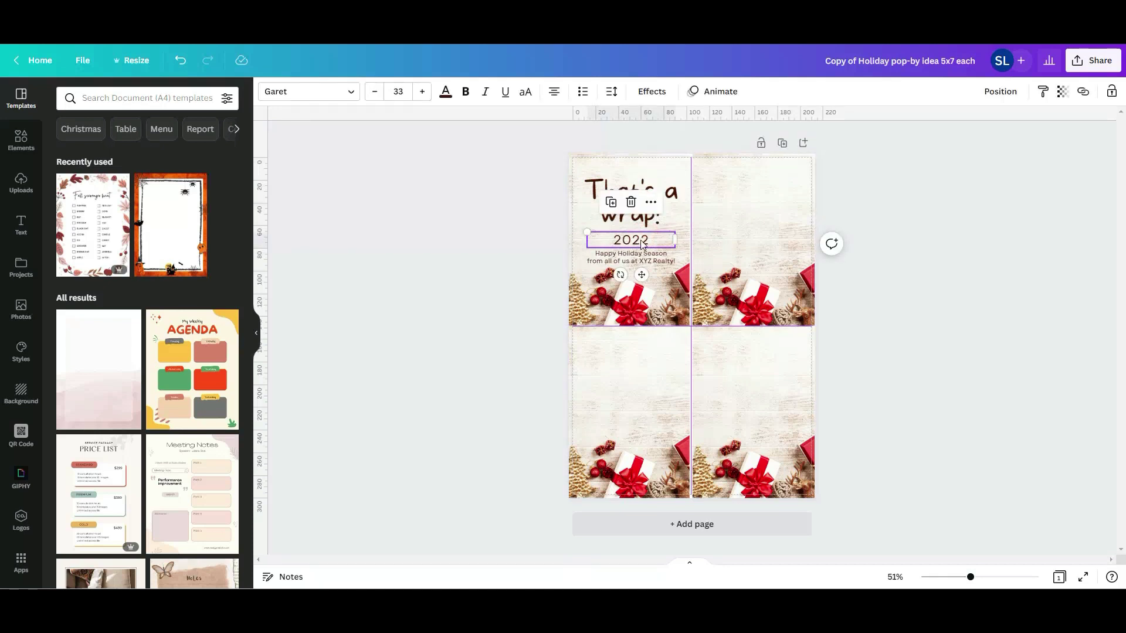
left_click(350, 92)
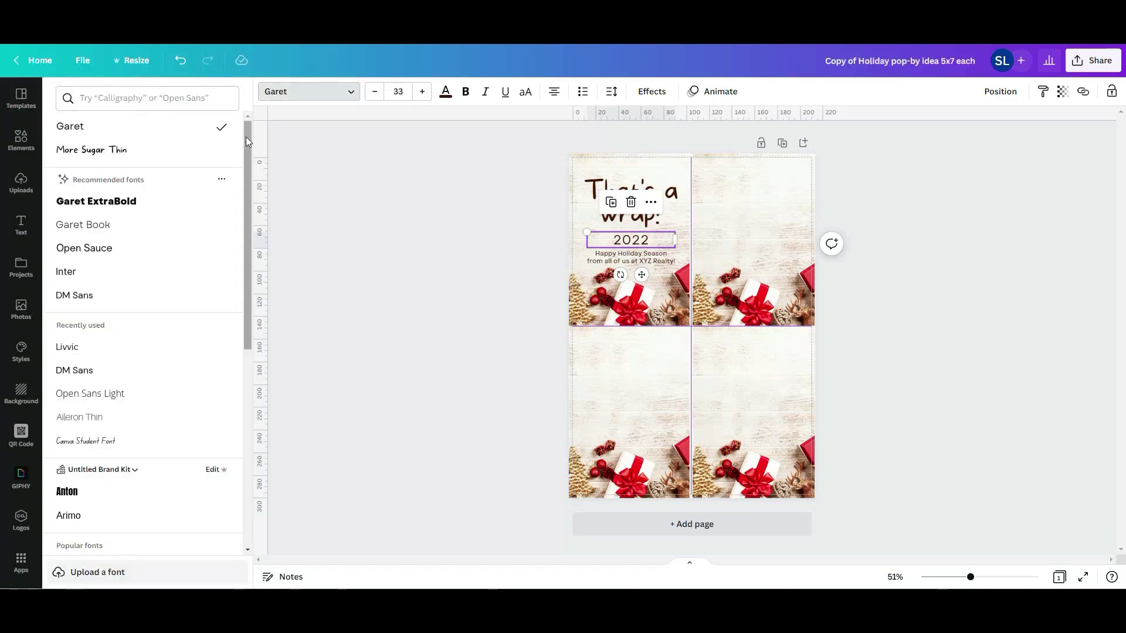
scroll(153, 264, "down", 8)
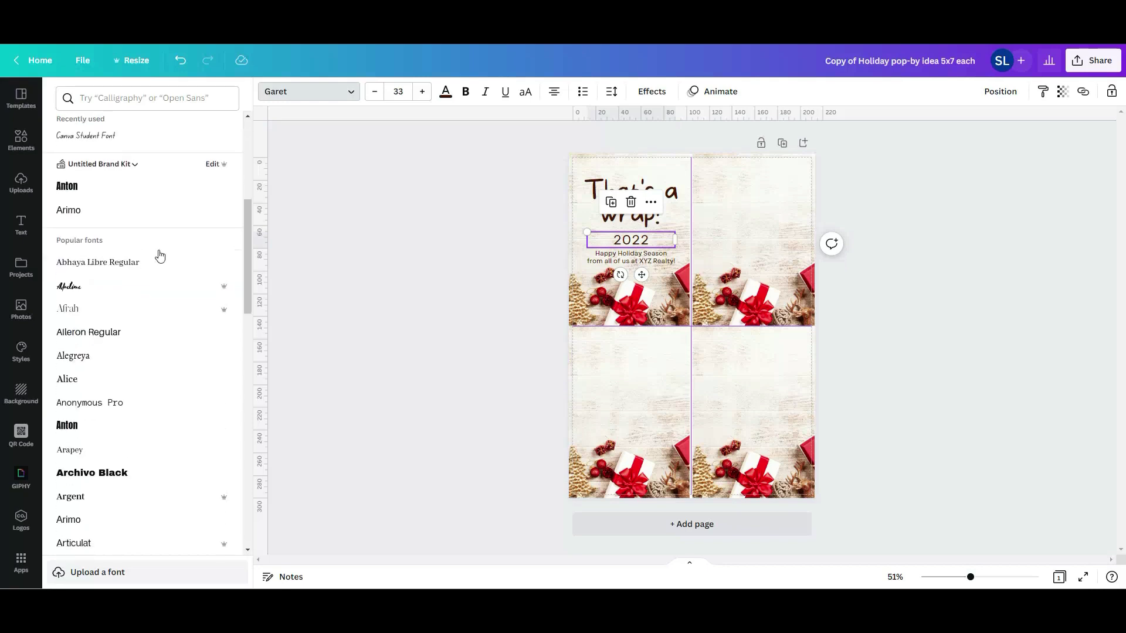
scroll(159, 256, "up", 10)
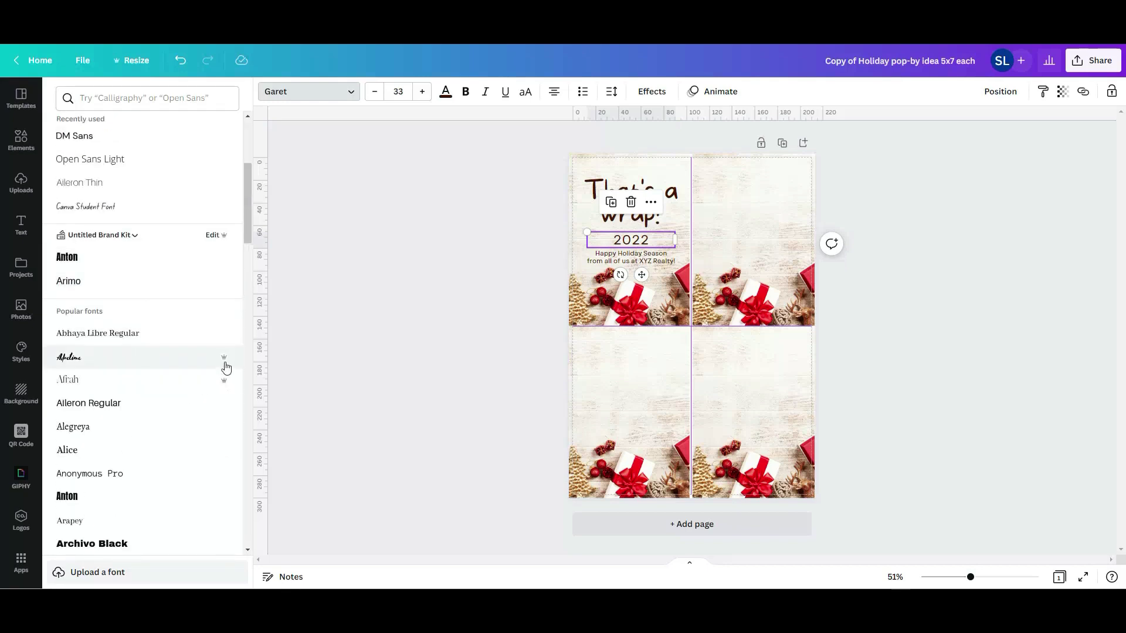
mouse_move(226, 366)
scroll(224, 349, "up", 4)
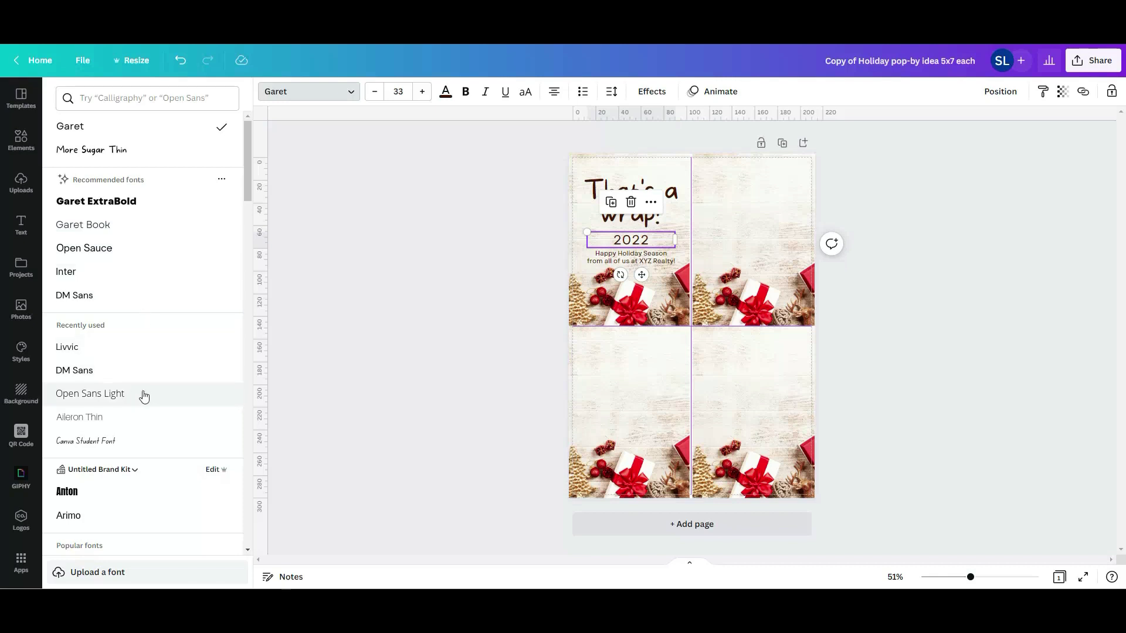
left_click(472, 278)
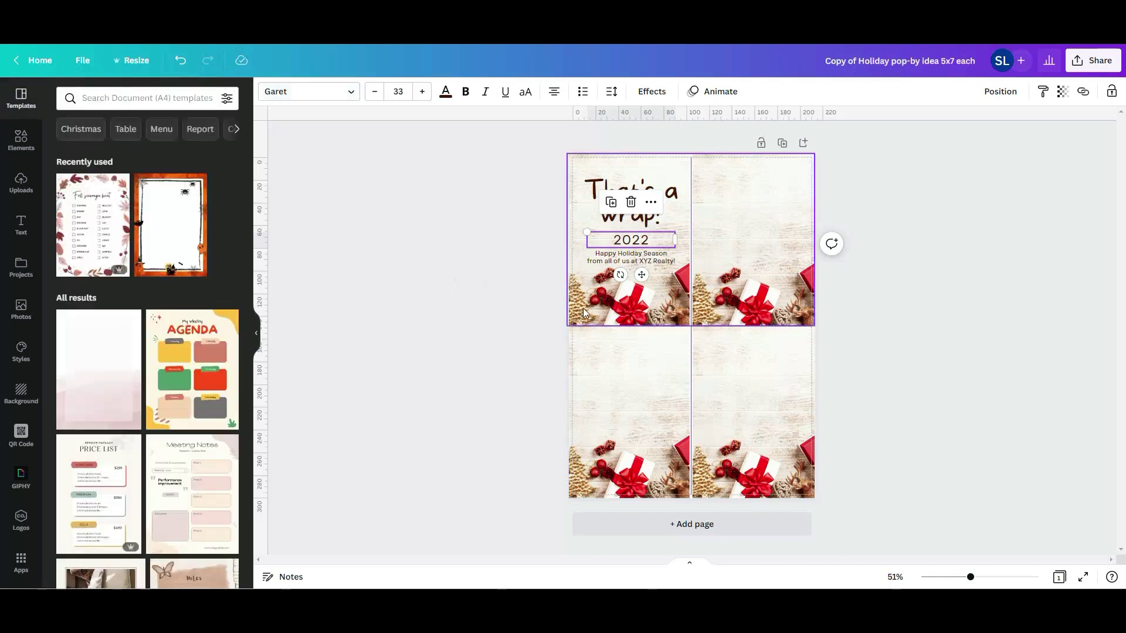
left_click(594, 263)
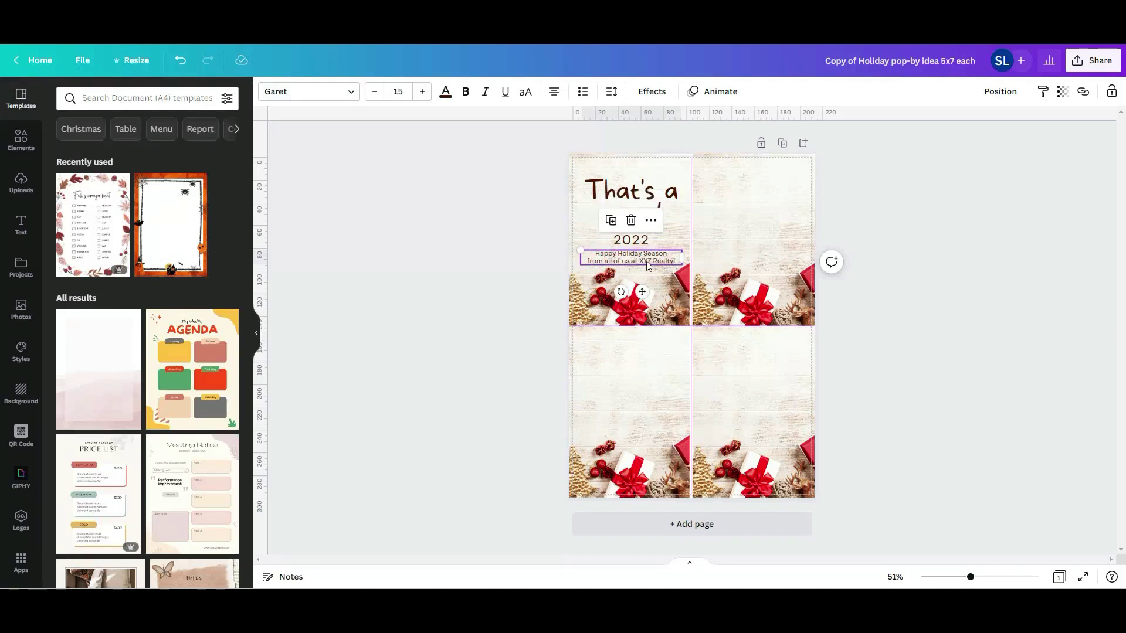
left_click(497, 277)
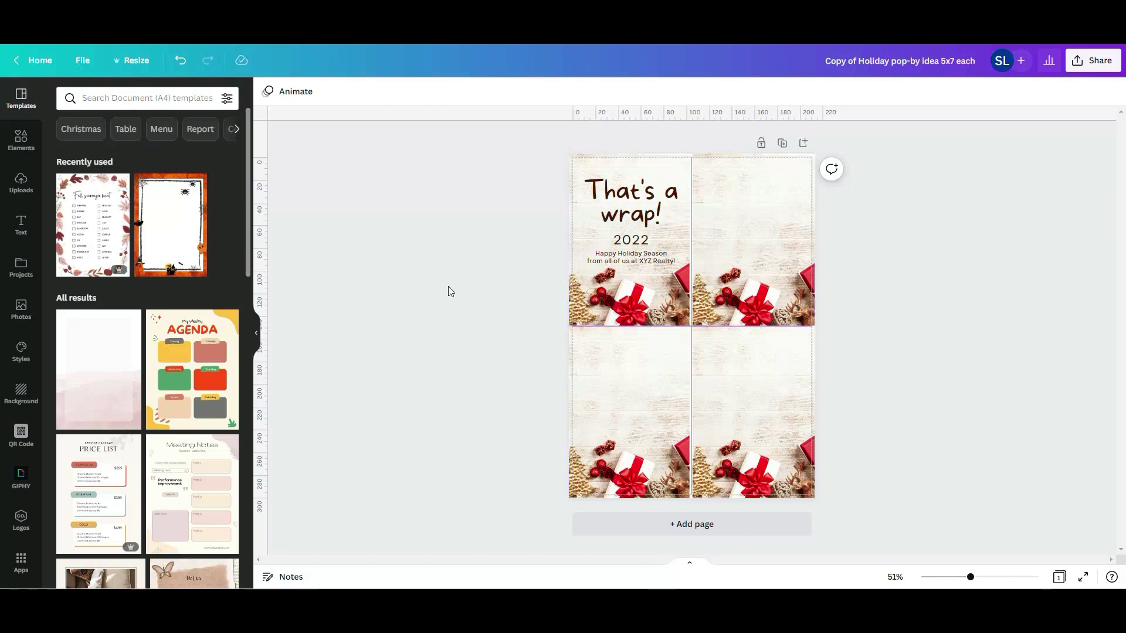
left_click(593, 315)
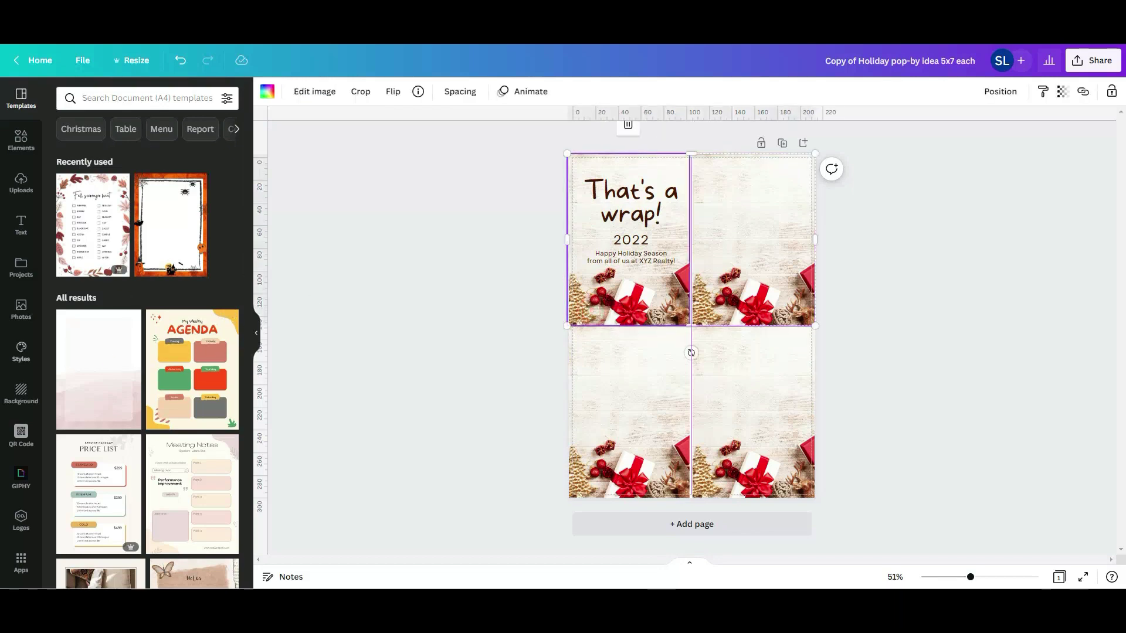
Step: Drop a stock gift photo onto the top-left tag and reposition it within its frame
left_click(21, 310)
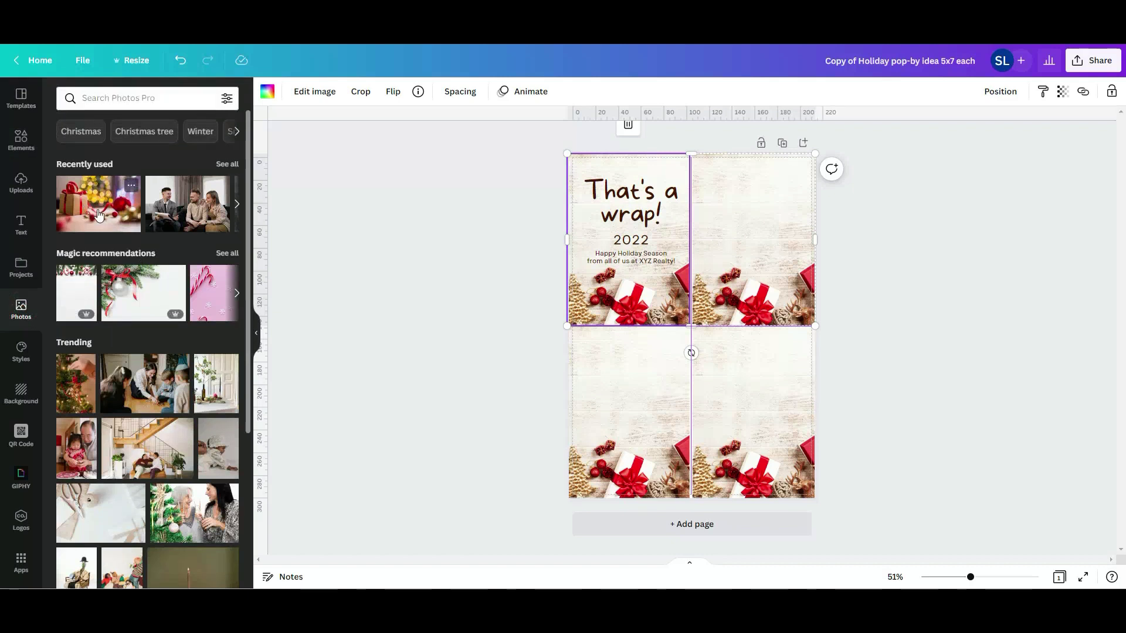
left_click_drag(98, 216, 584, 290)
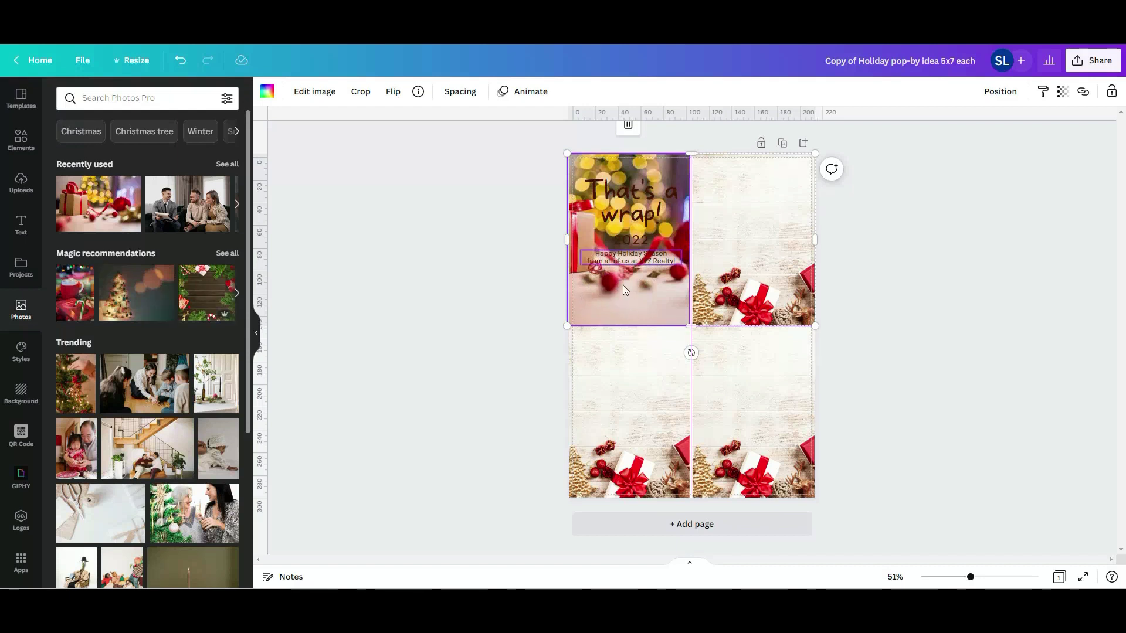
double_click(613, 301)
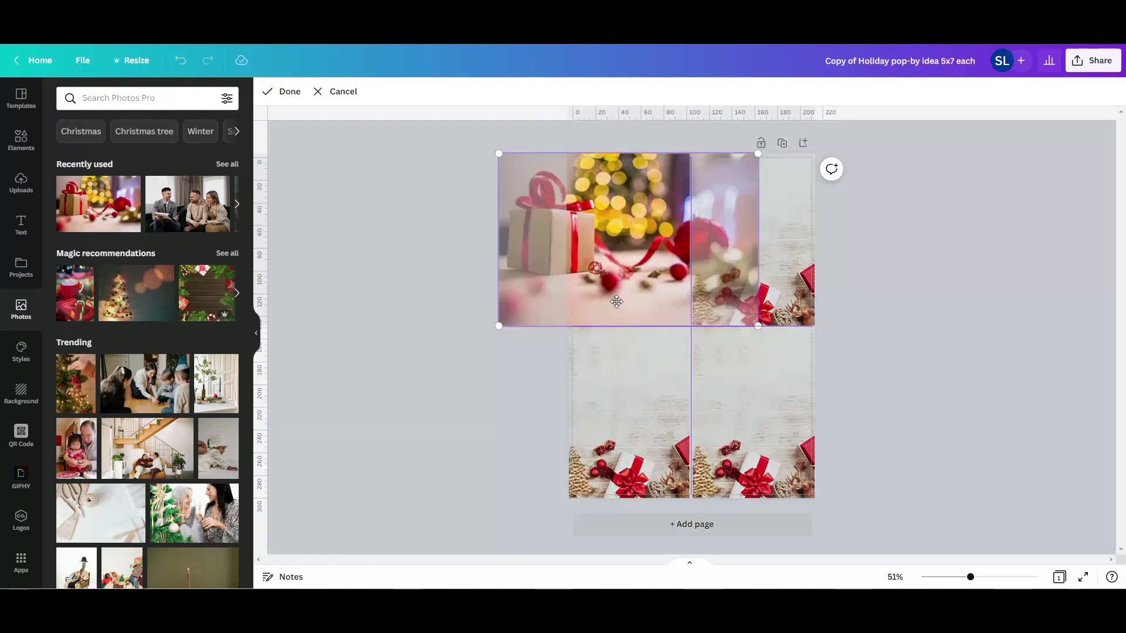
mouse_move(613, 301)
left_mouse_down()
mouse_move(649, 301)
mouse_move(578, 302)
mouse_move(605, 304)
left_mouse_up()
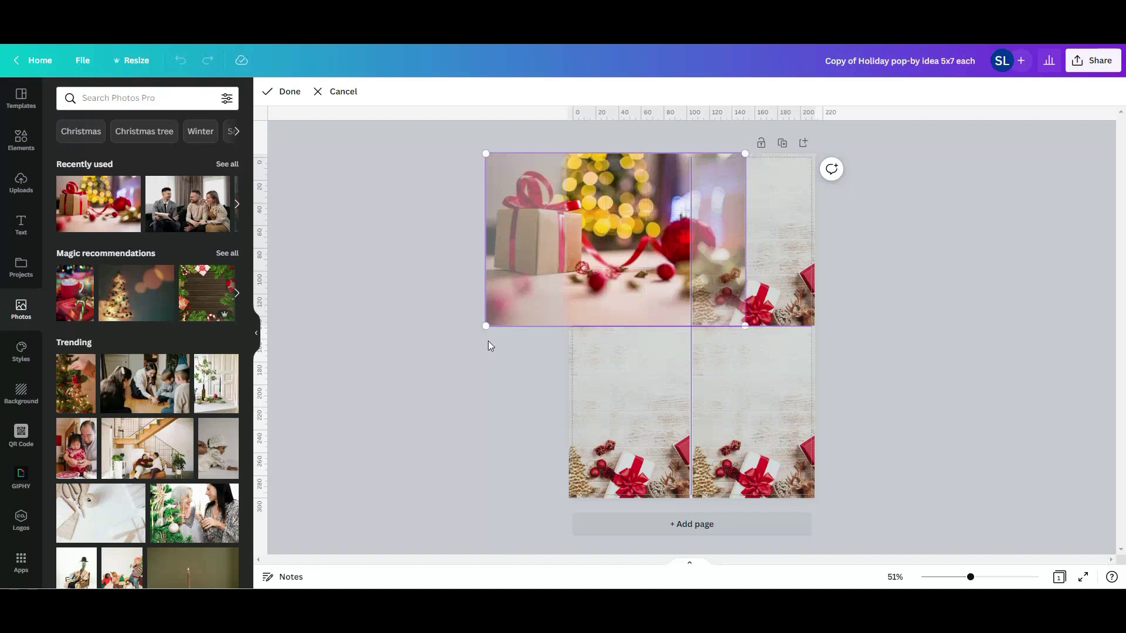
Step: Undo the photo swap to restore the original gift-and-ornaments background on the tag
left_click(478, 346)
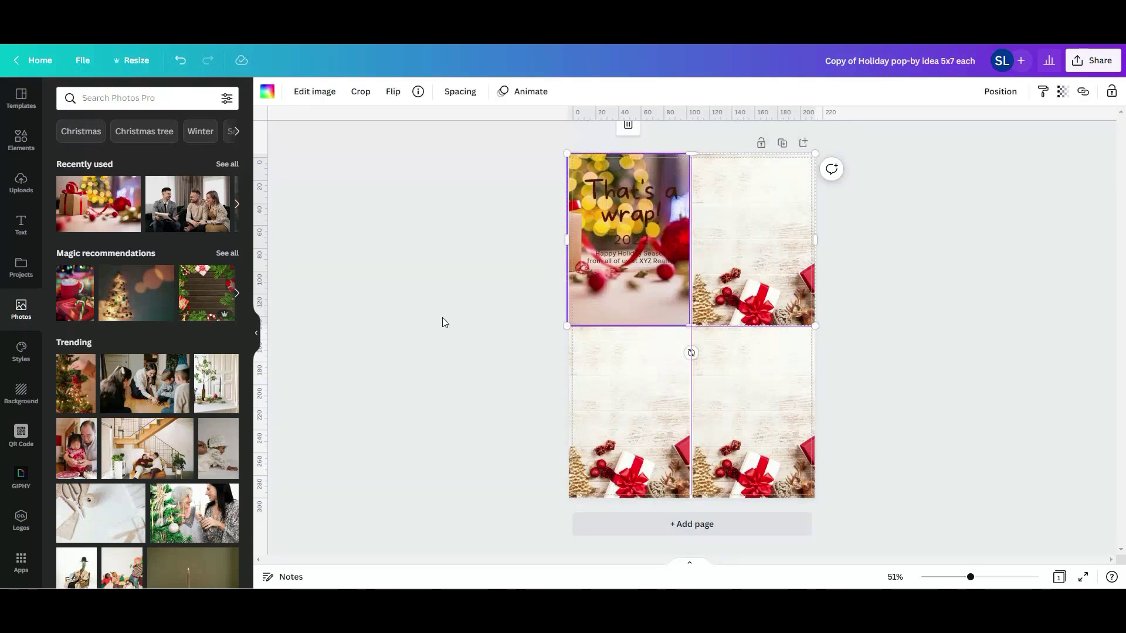
left_click(181, 61)
left_click(509, 310)
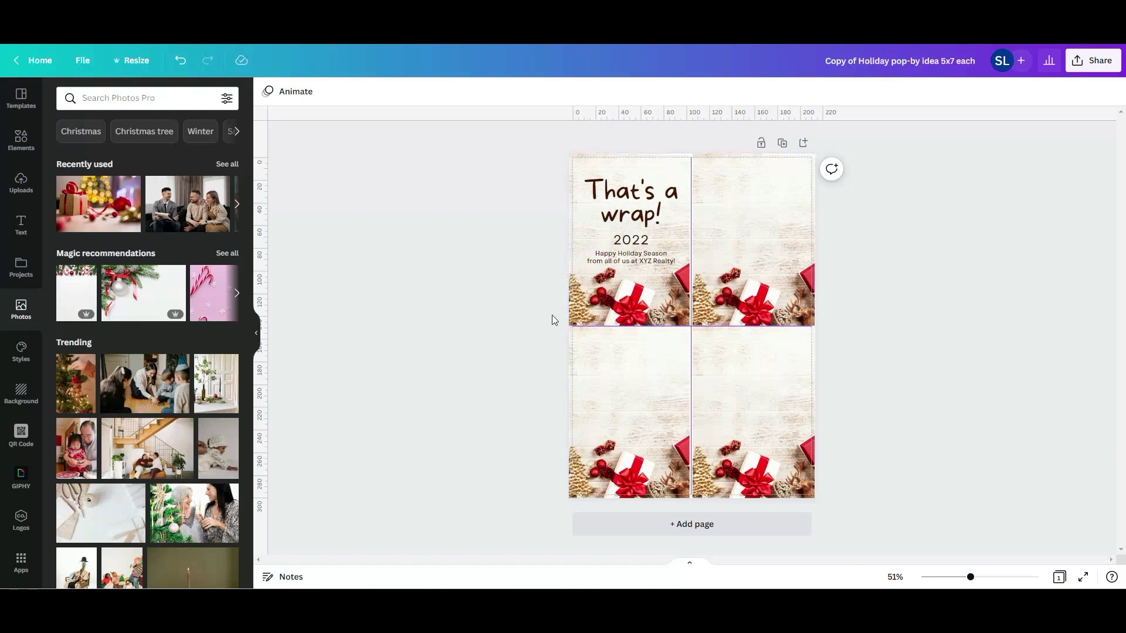
Step: Lock the top-left tag's background photo and select its three greeting text boxes
left_click(585, 316)
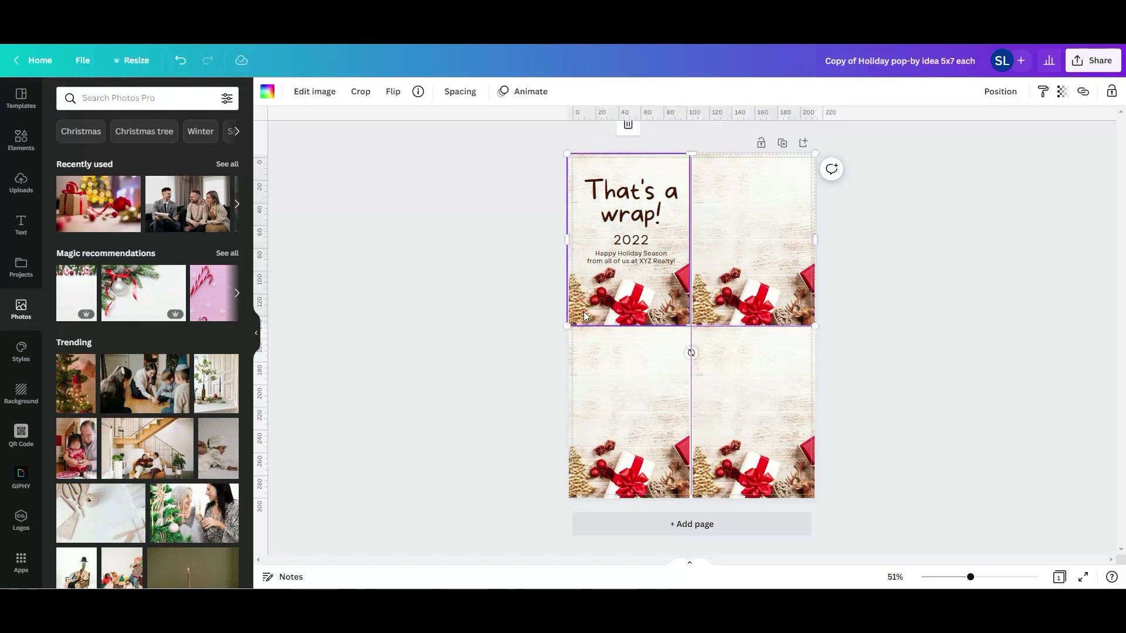
left_click(1113, 92)
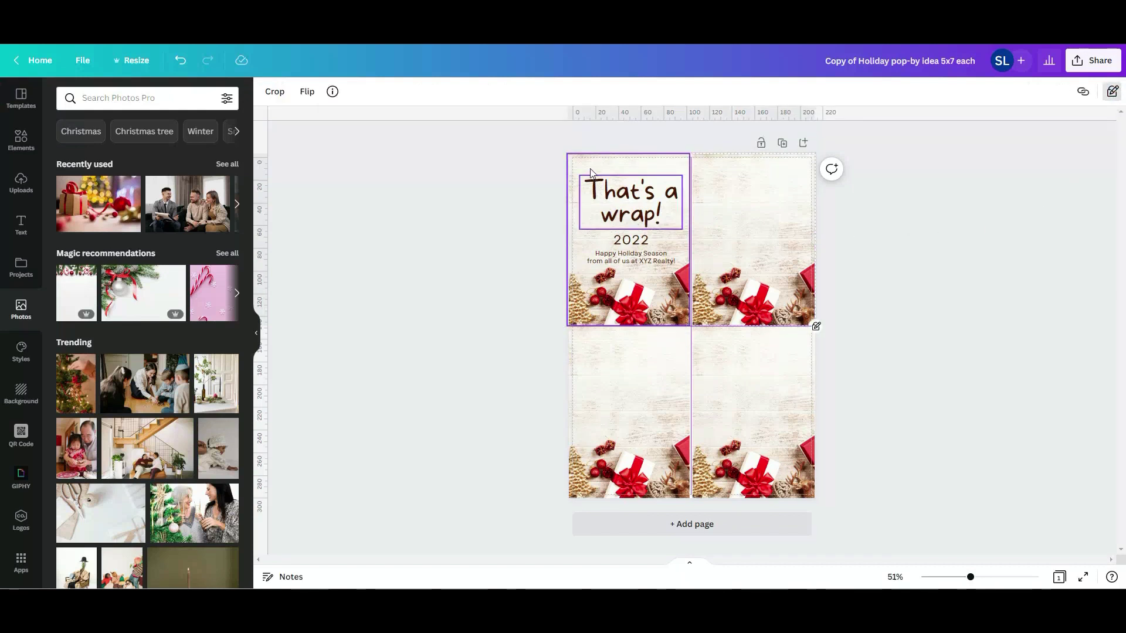
left_click_drag(588, 167, 638, 262)
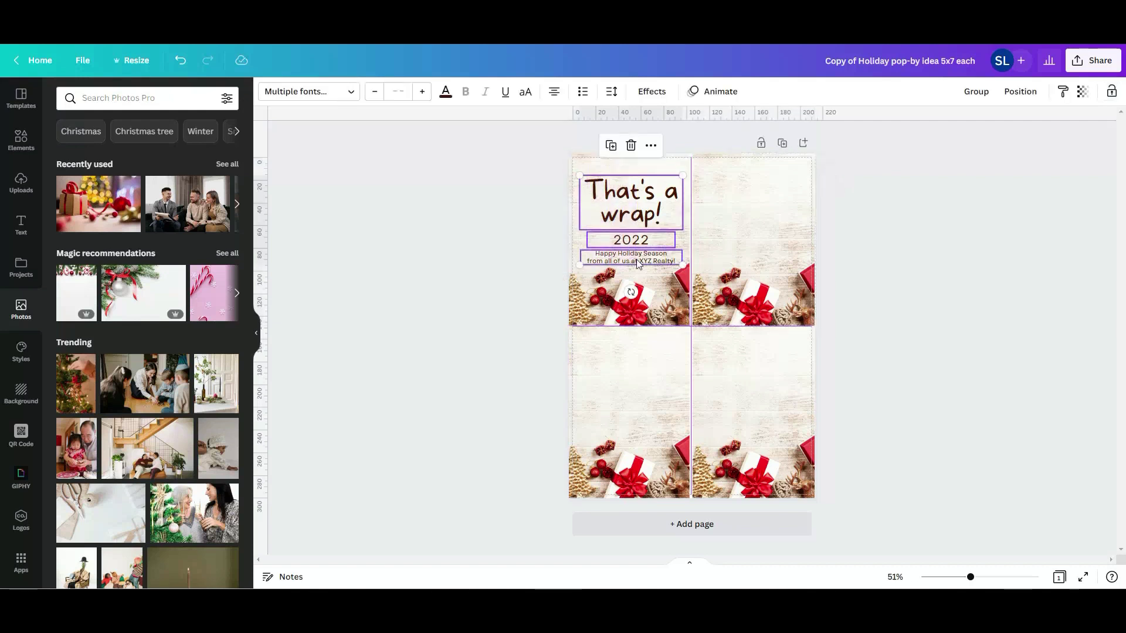
Step: Duplicate the 'That's a wrap! 2022' text onto the top-right tag, then undo the move
left_click(611, 147)
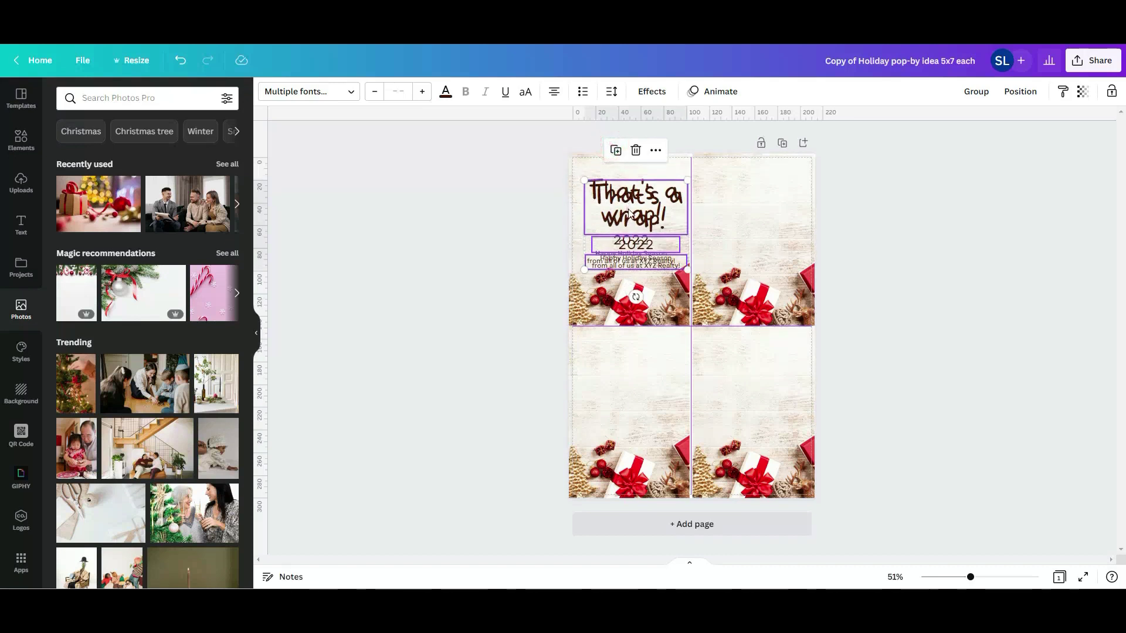
left_click_drag(628, 209, 742, 211)
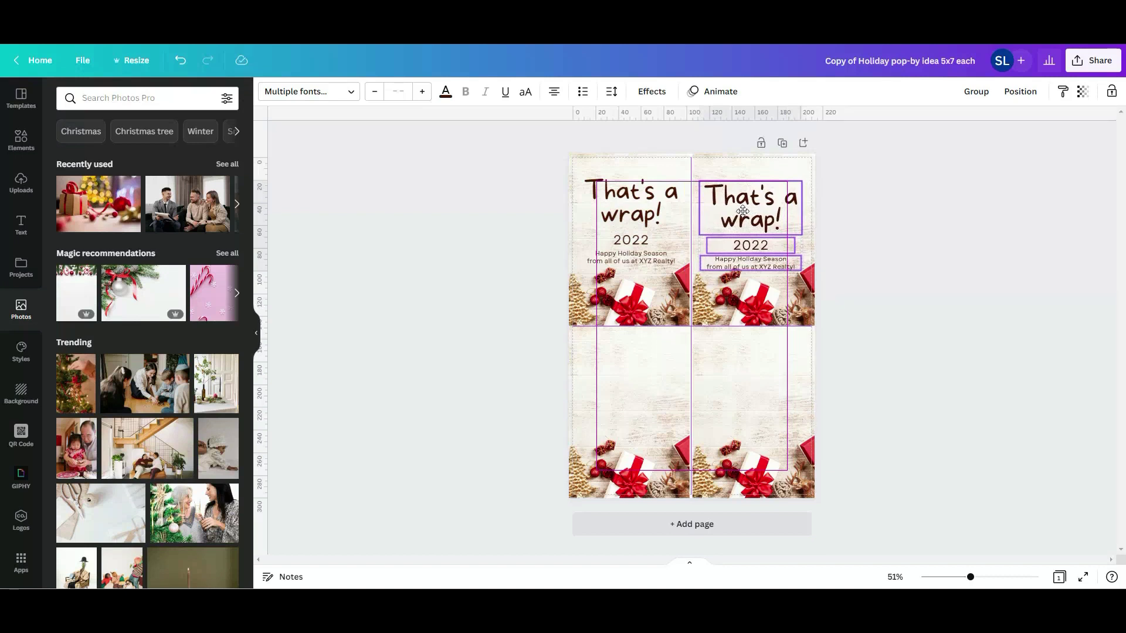
left_click(962, 314)
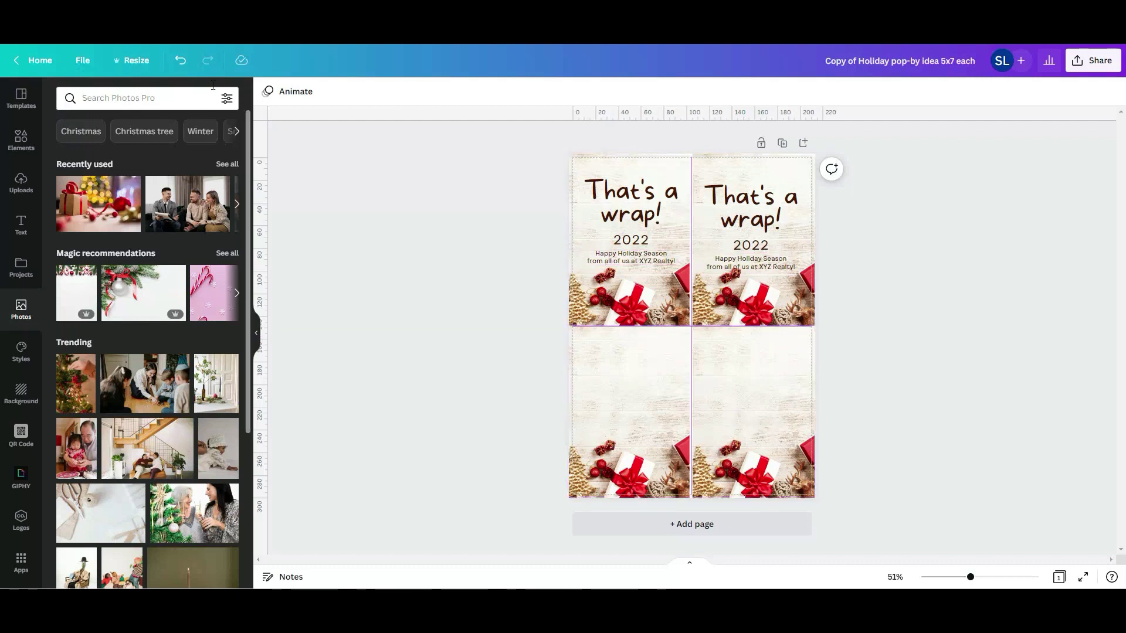
left_click(180, 61)
Step: Undo the text duplication and download the design as a PDF Standard file
left_click(180, 61)
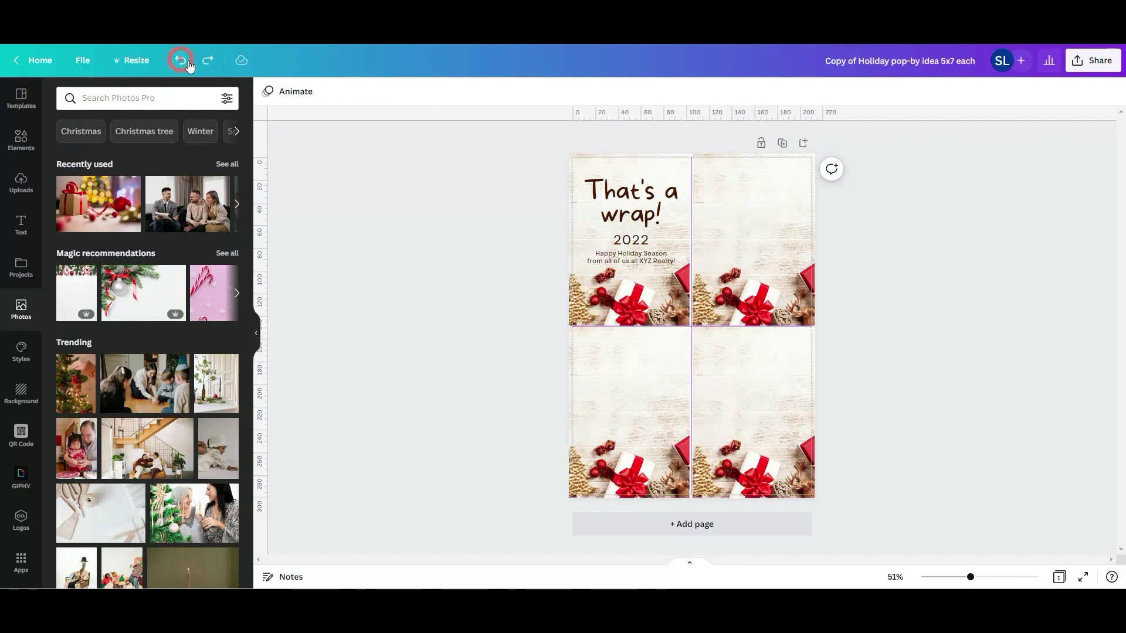
left_click(477, 284)
left_click(1094, 63)
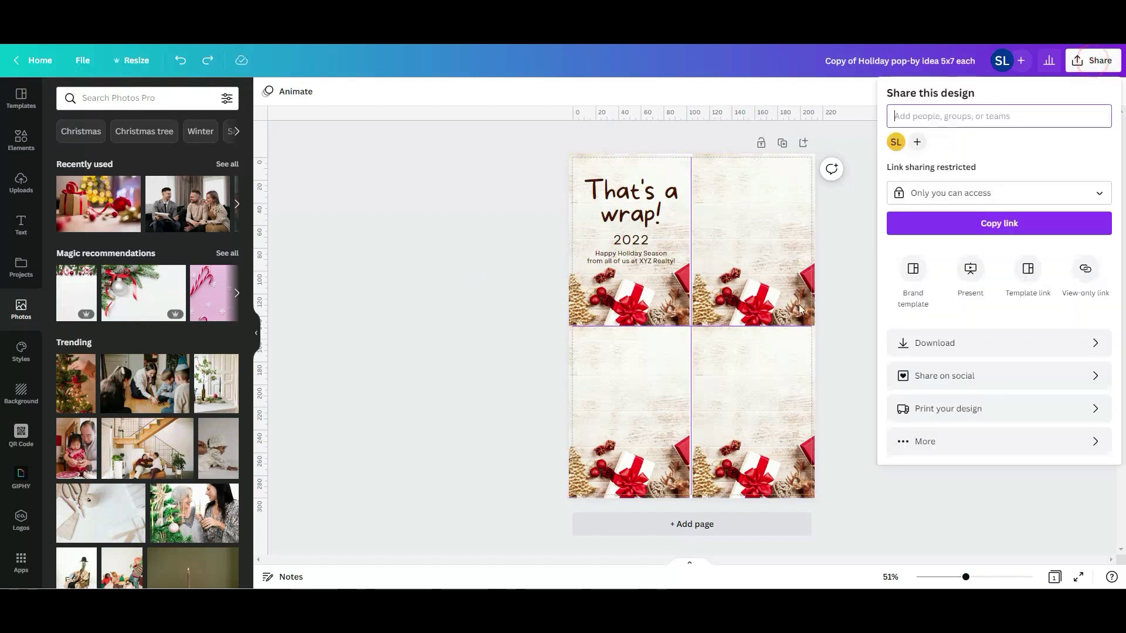
left_click(984, 350)
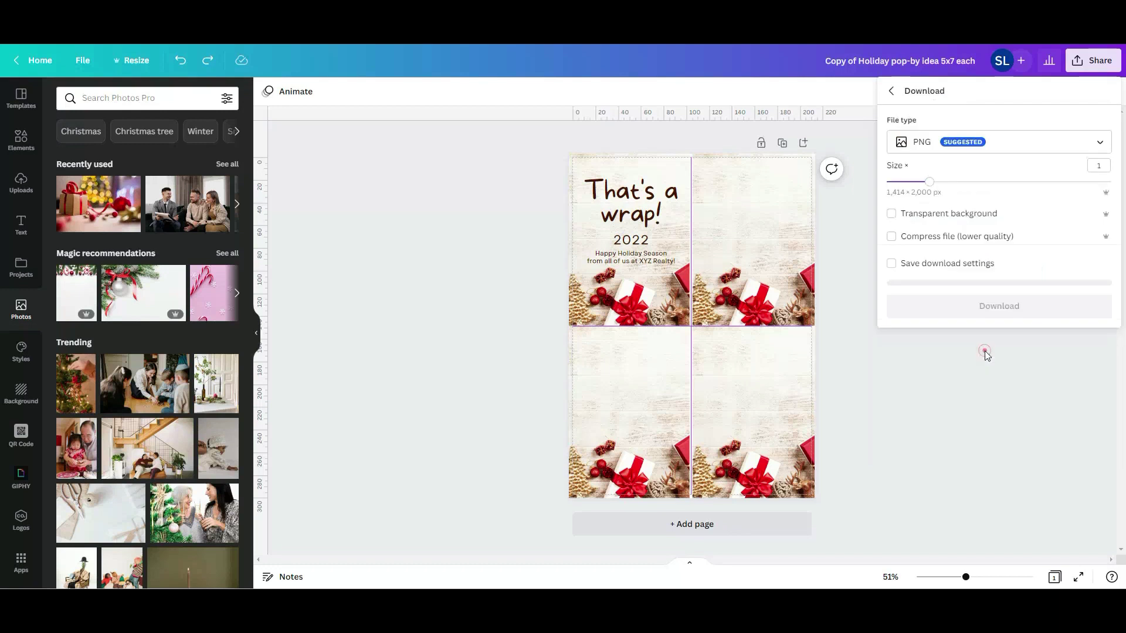
left_click(1026, 141)
left_click(958, 251)
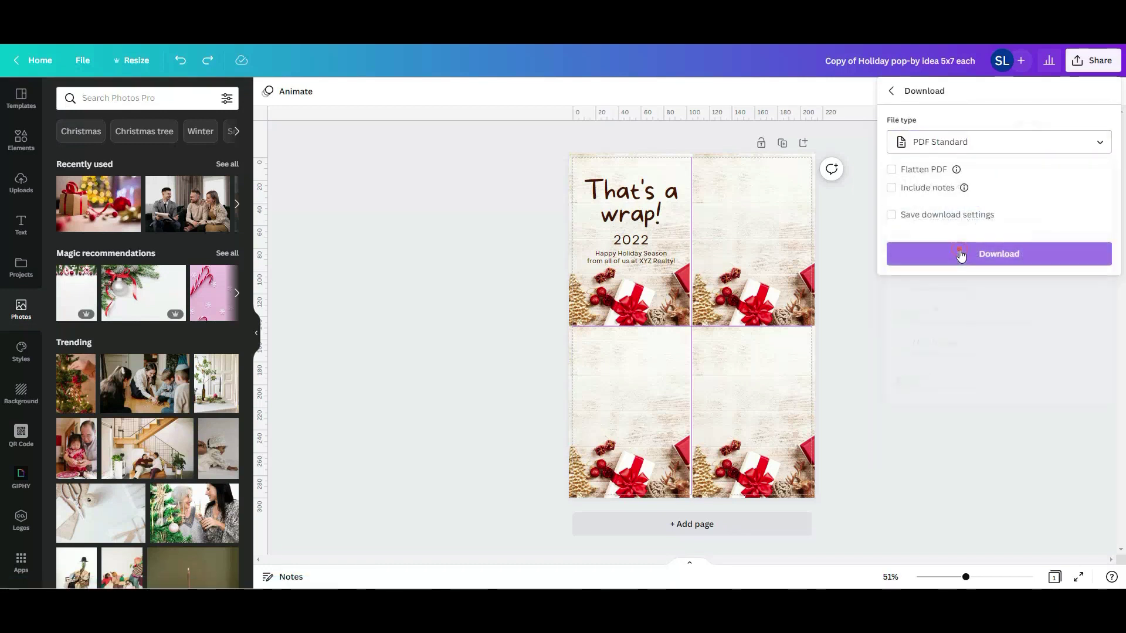
left_click(998, 256)
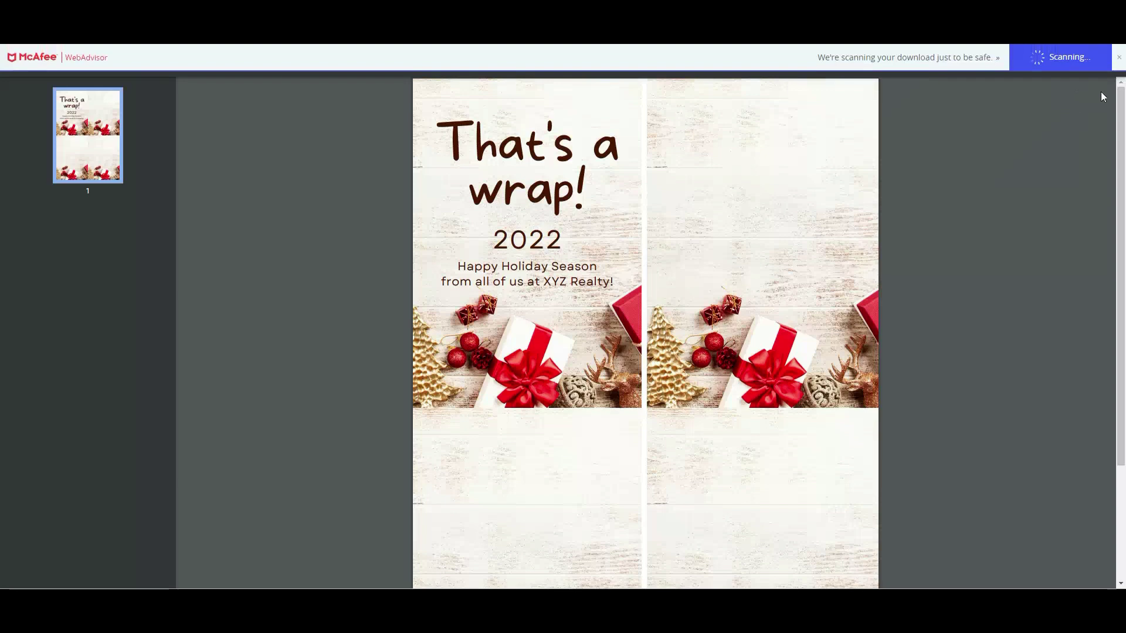
left_click(1119, 58)
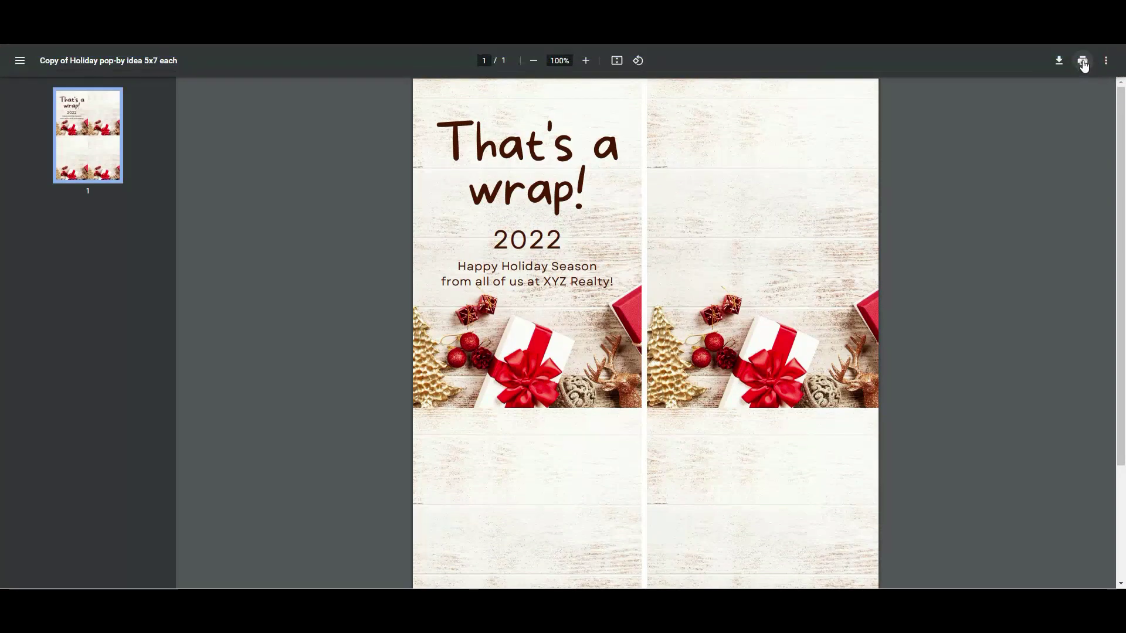
left_click(1083, 62)
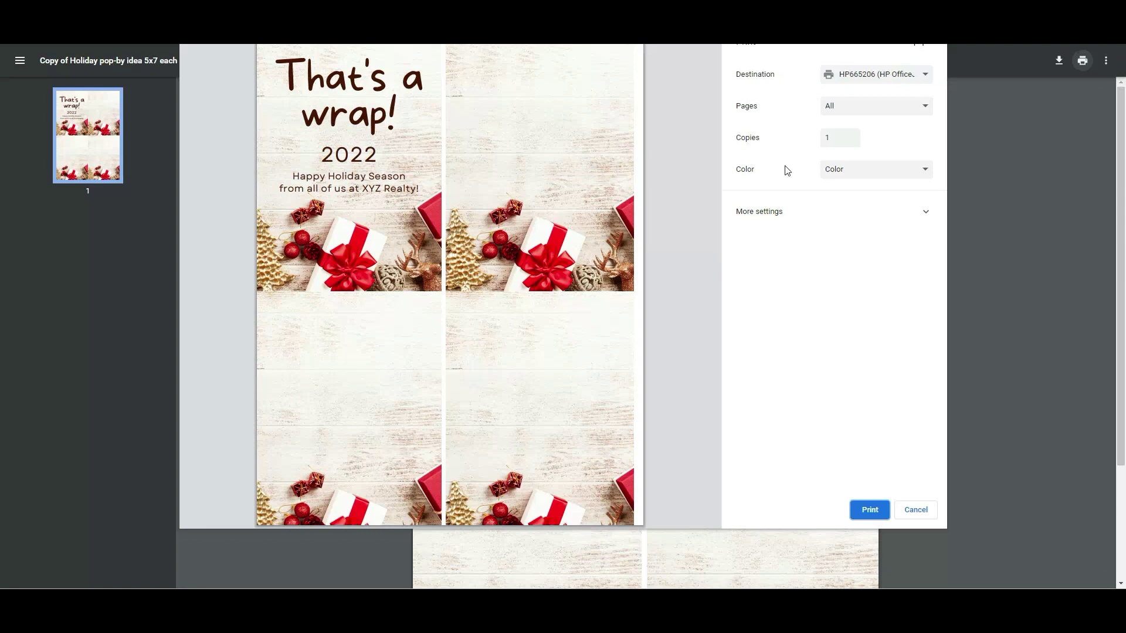
left_click(781, 215)
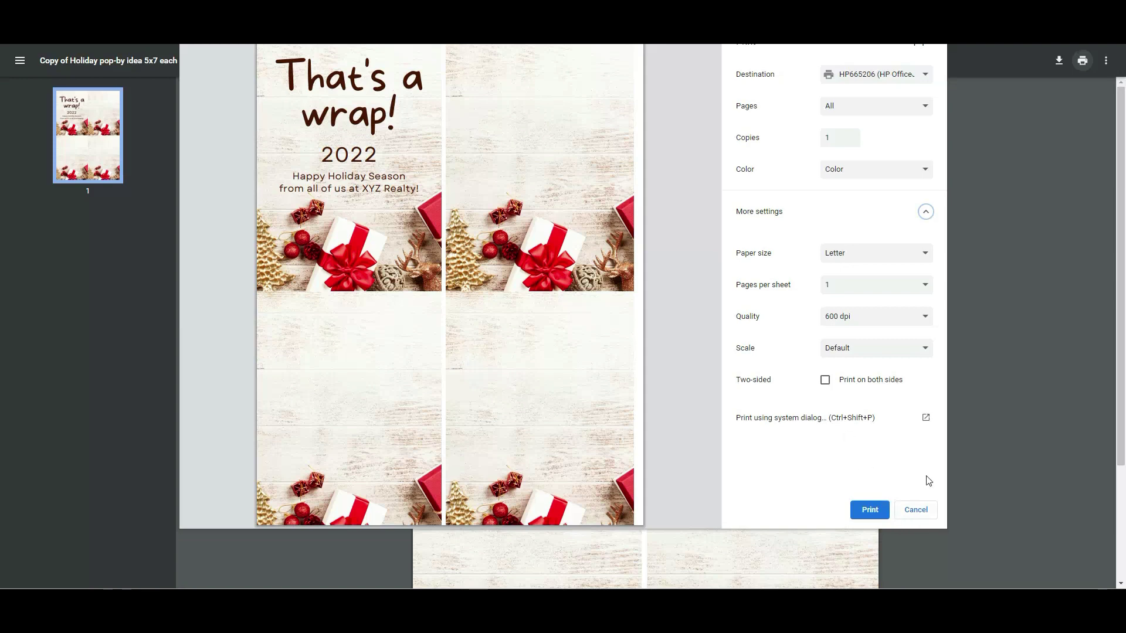
left_click(916, 511)
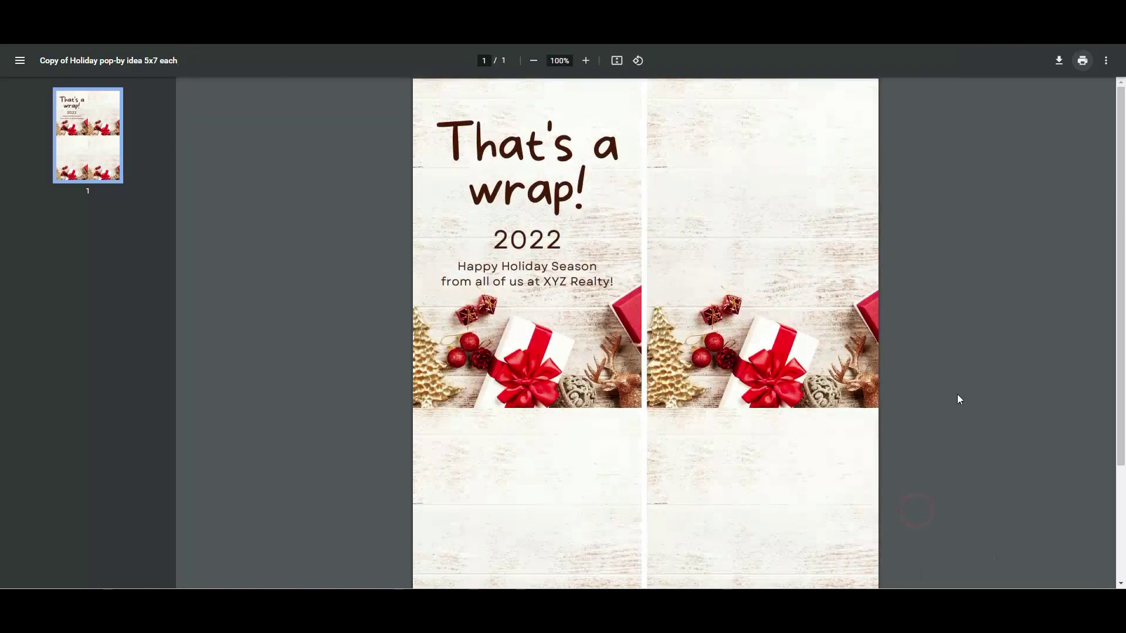